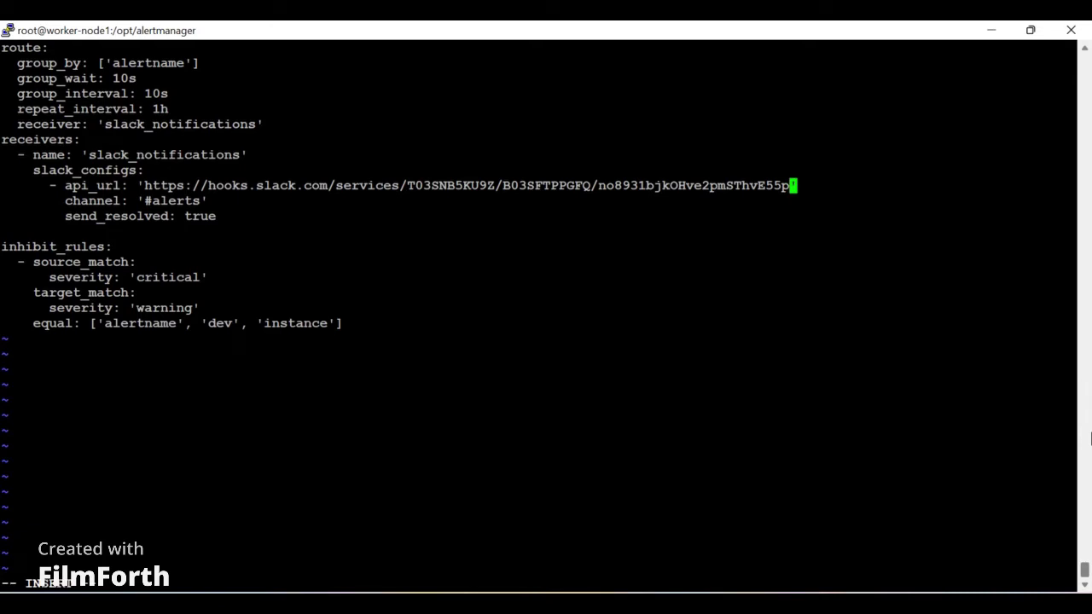
Save alertmanager.yml with the Slack #alerts receiver, exit vi, and enter 'systemctl restart alertmanager'
key("Escape")
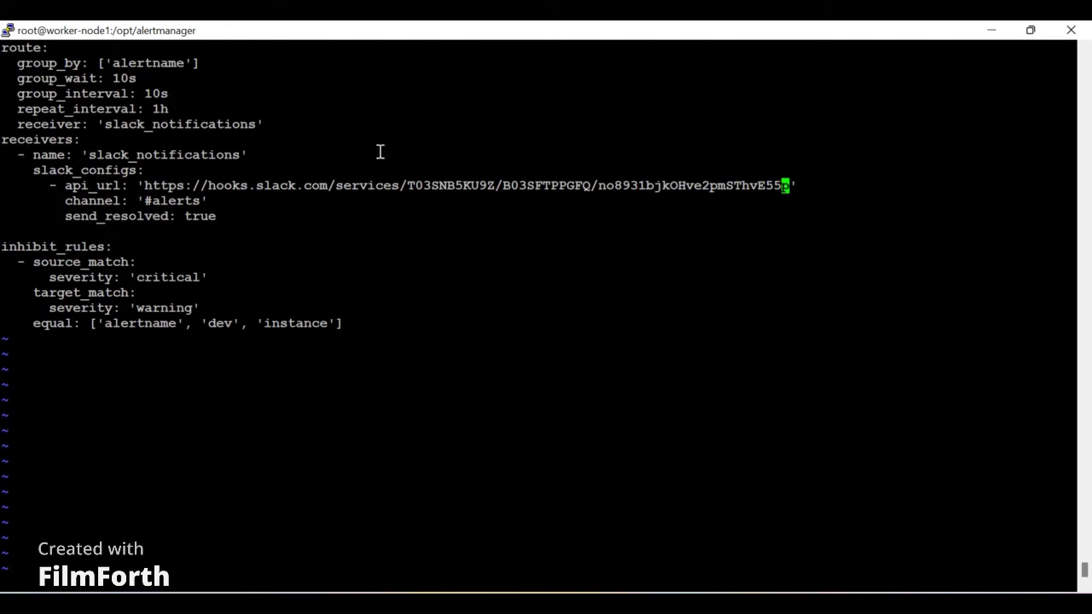
left_click_drag(64, 216, 174, 216)
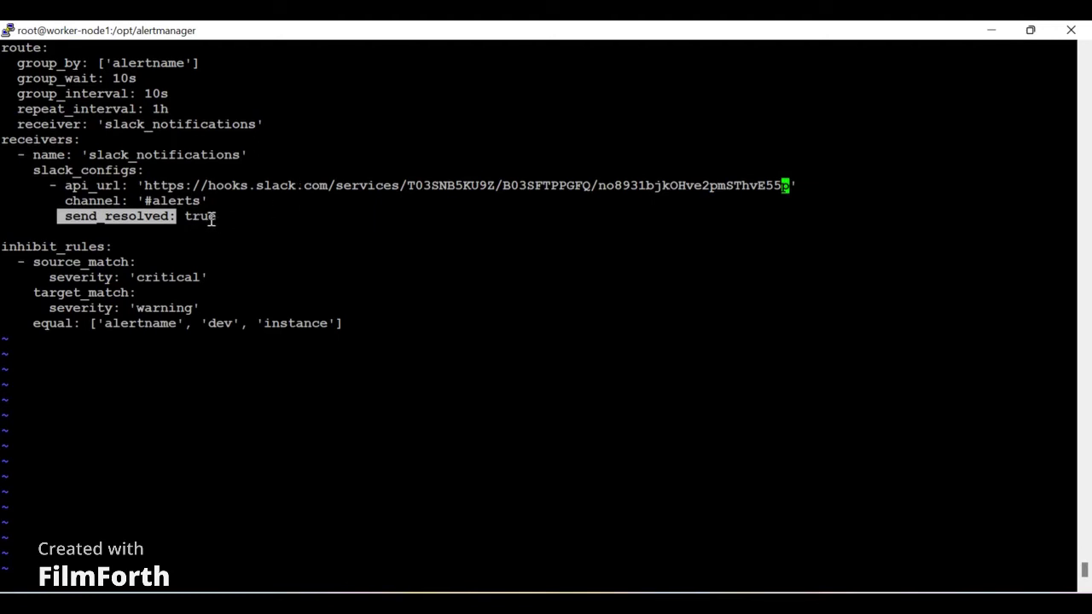
type(":wq")
key("Return")
type("systemctl restart alertmanager")
Restart Alertmanager, then run 'systemctl status alertmanager' to confirm it is active (running)
key("Return")
key("Up")
key("Left")
key("Left")
key("Left")
key("Left")
key("Left")
key("Left")
key("Left")
key("Left")
key("Left")
key("Left")
key("Left")
key("Left")
key("Left")
key("BackSpace")
key("BackSpace")
key("BackSpace")
key("BackSpace")
key("BackSpace")
key("BackSpace")
key("BackSpace")
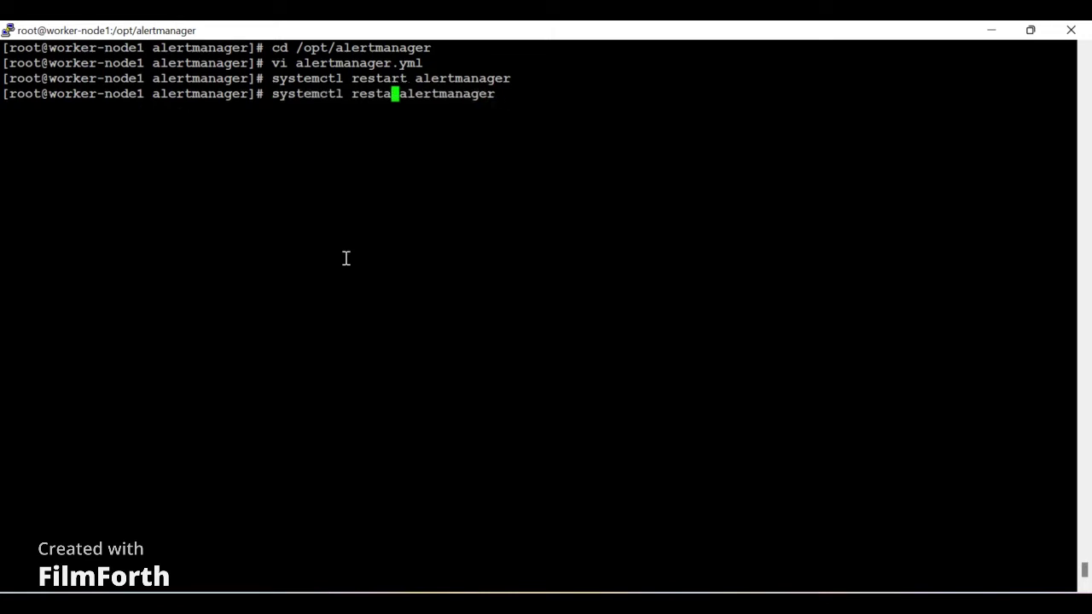
type("status")
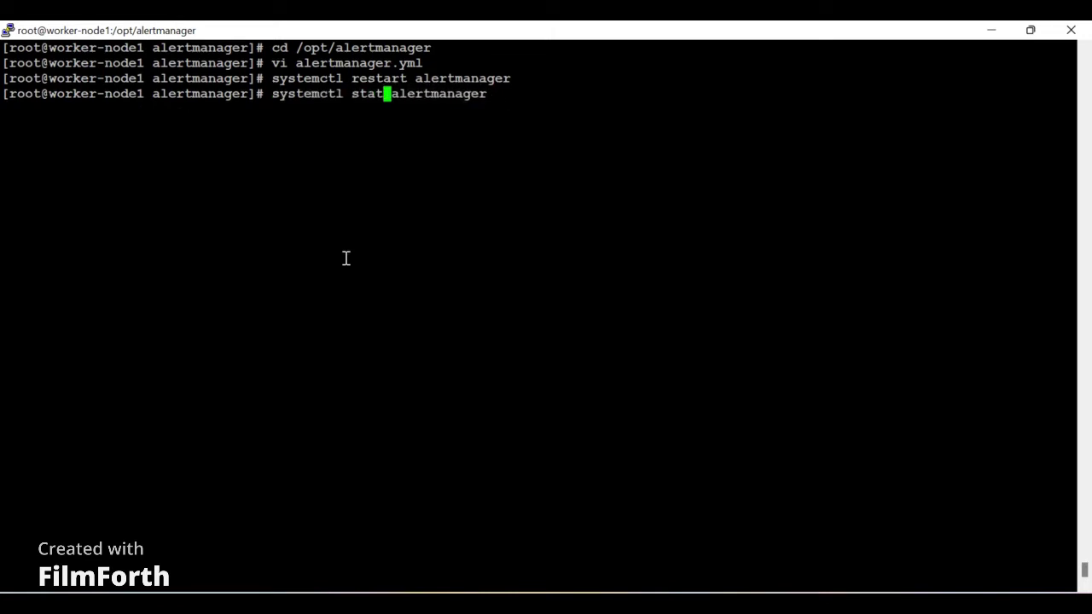
key("Return")
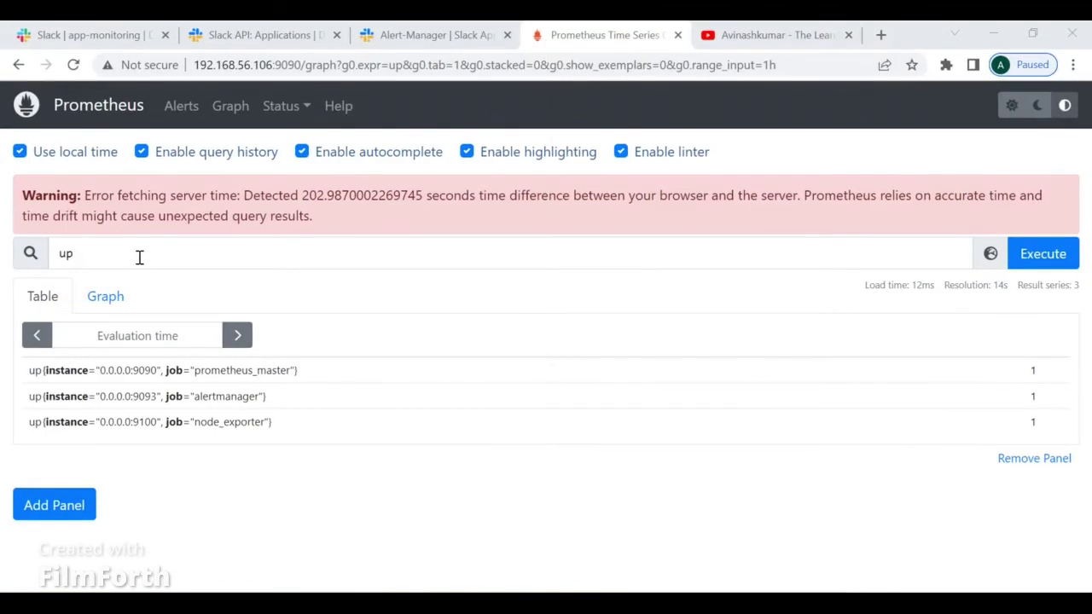
Retype the 'up' query in Prometheus and execute it
left_click_drag(139, 258, 19, 256)
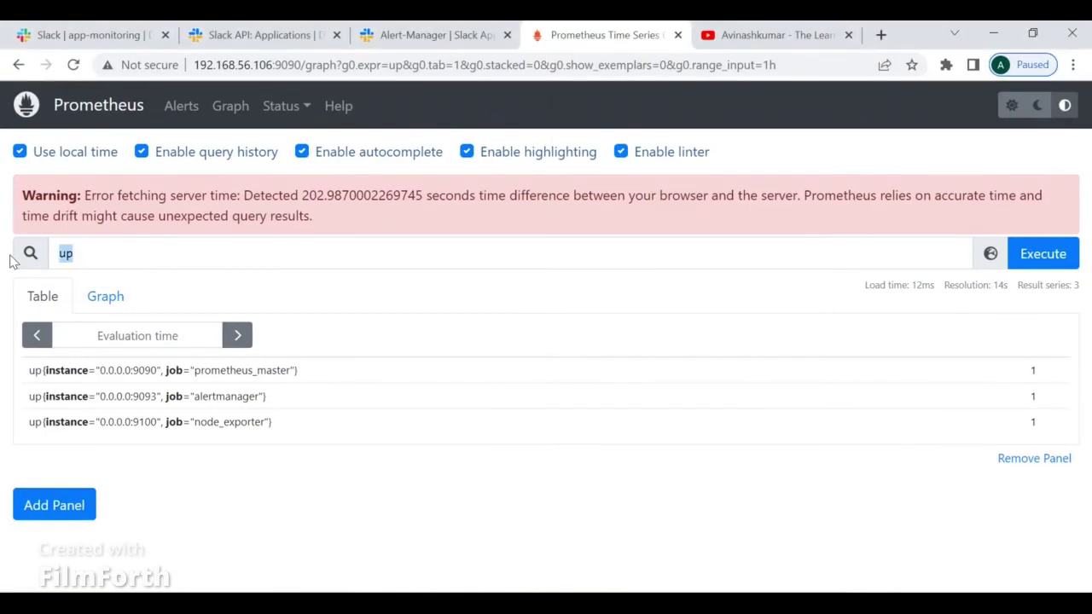
type("uo")
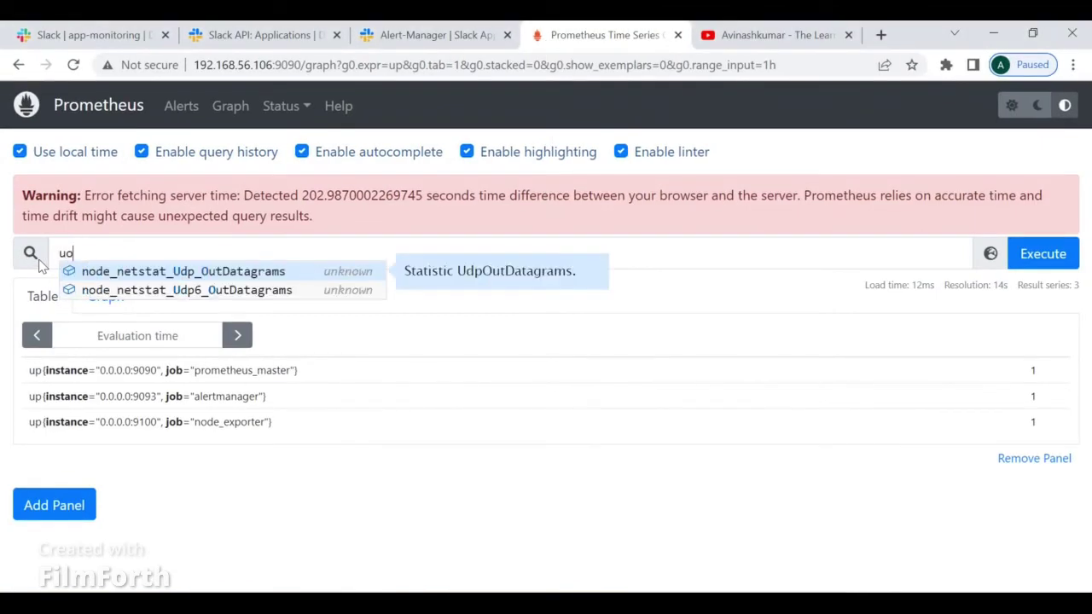
key("BackSpace")
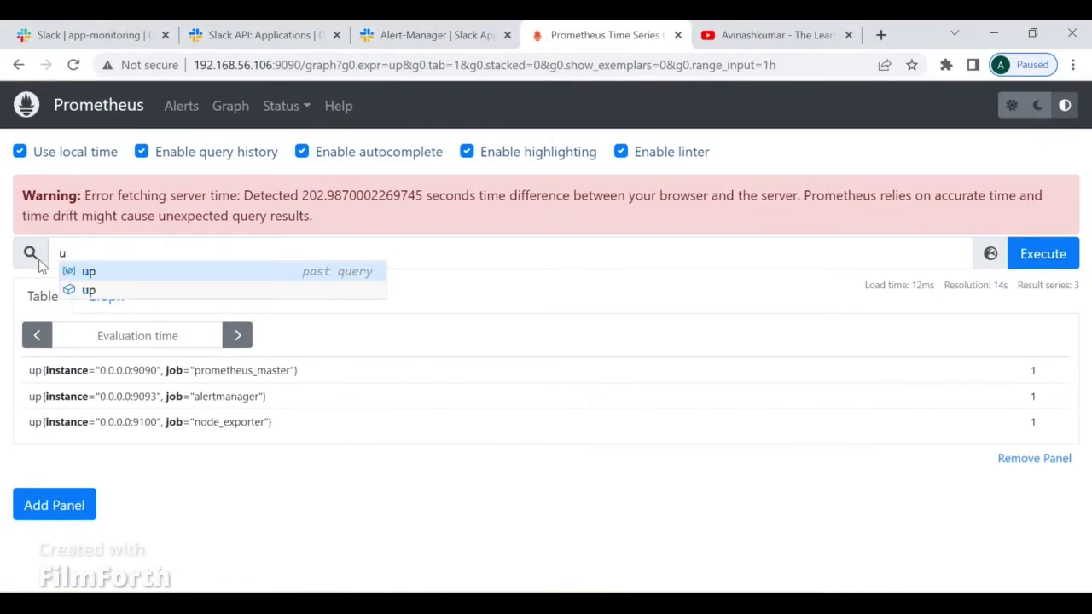
type("p")
left_click(1028, 254)
key("Return")
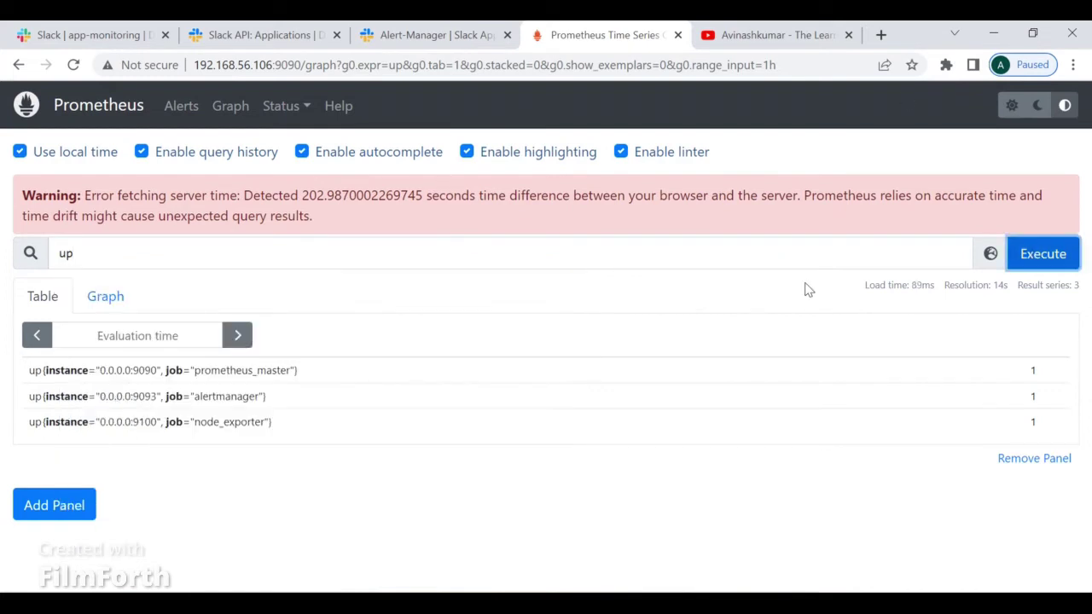
Reload Prometheus and confirm 'up' shows prometheus_master, alertmanager and node_exporter at 1, then open Slack #app-monitoring
left_click(73, 65)
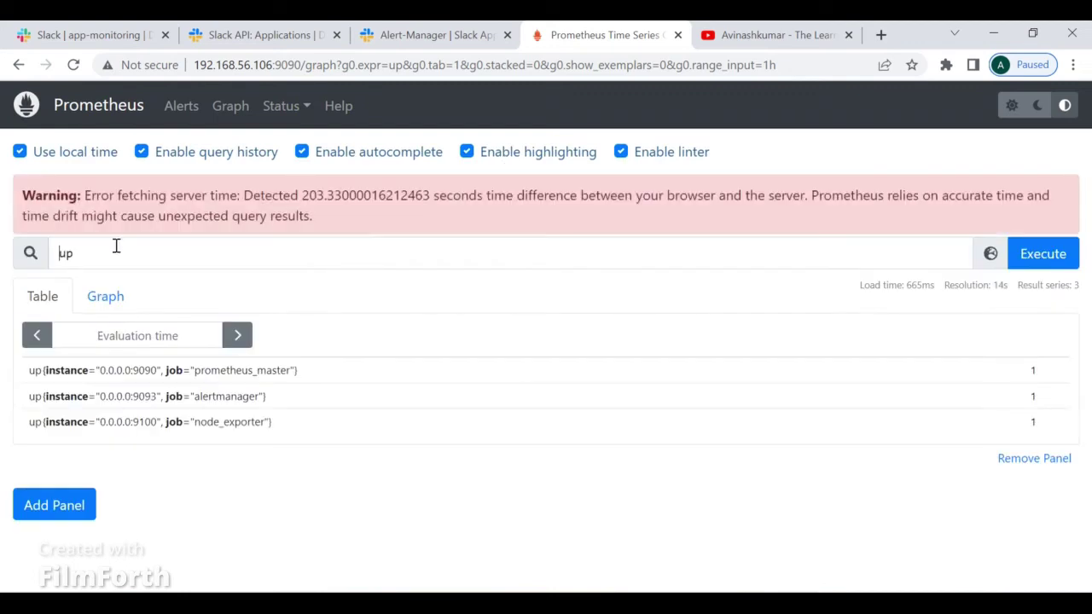
left_click_drag(332, 225, 3, 199)
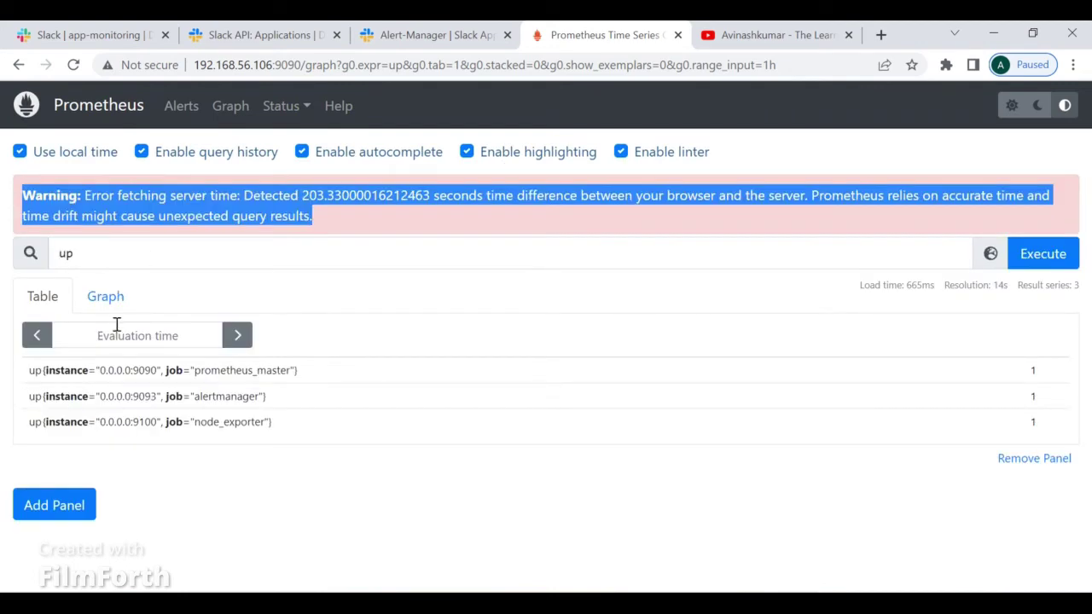
left_click(1050, 254)
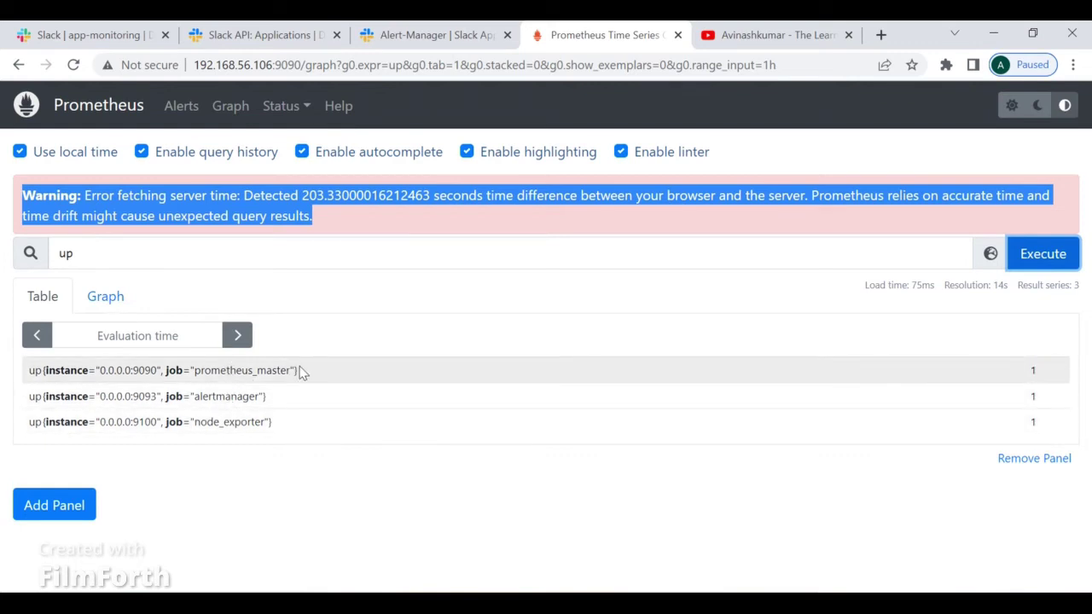
left_click_drag(196, 425, 265, 424)
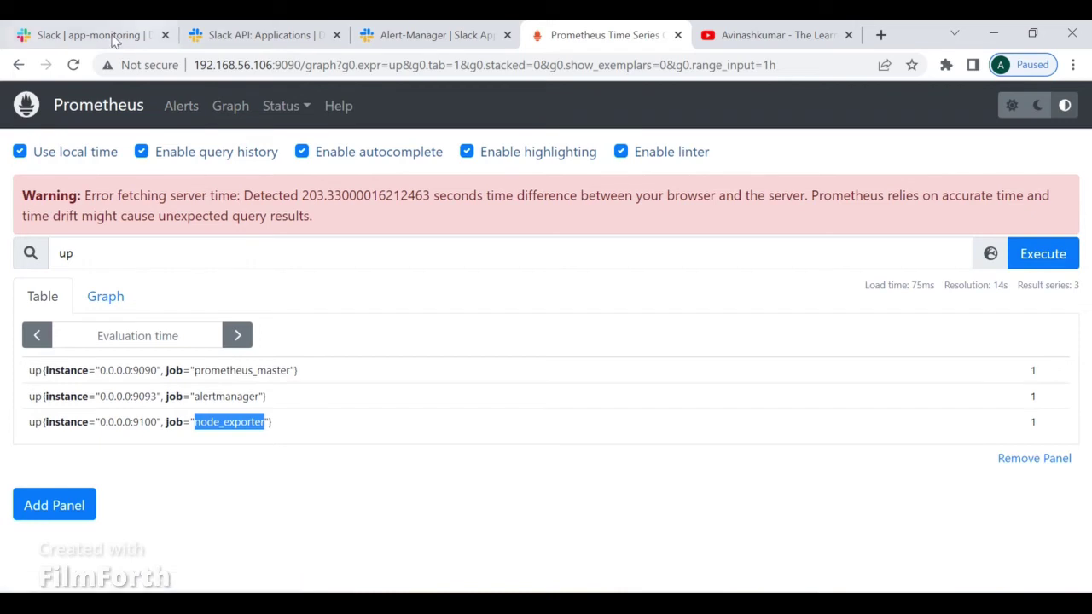
left_click(145, 34)
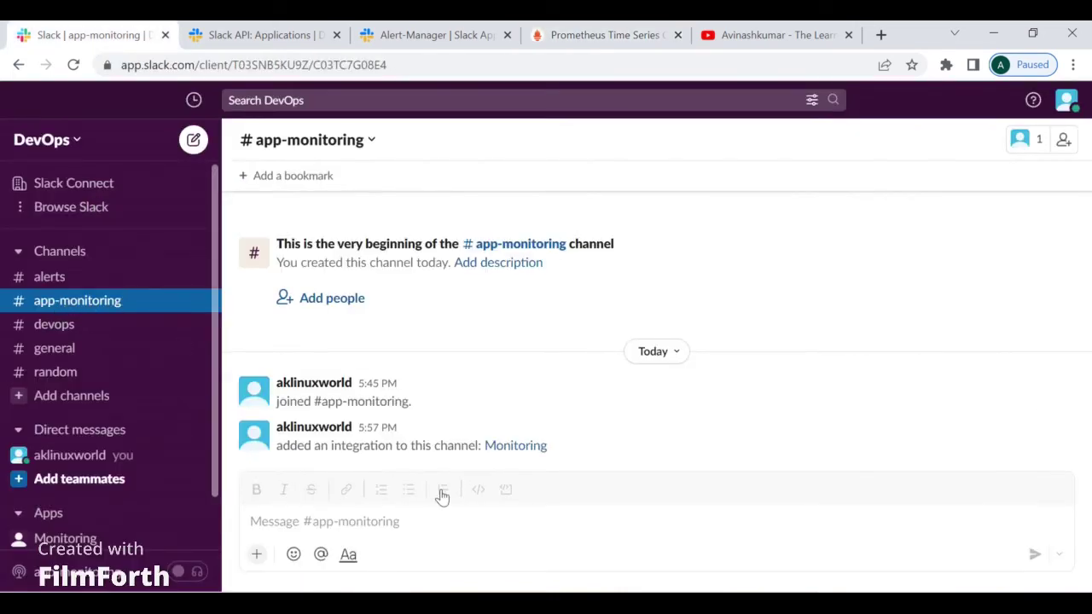
left_click(357, 522)
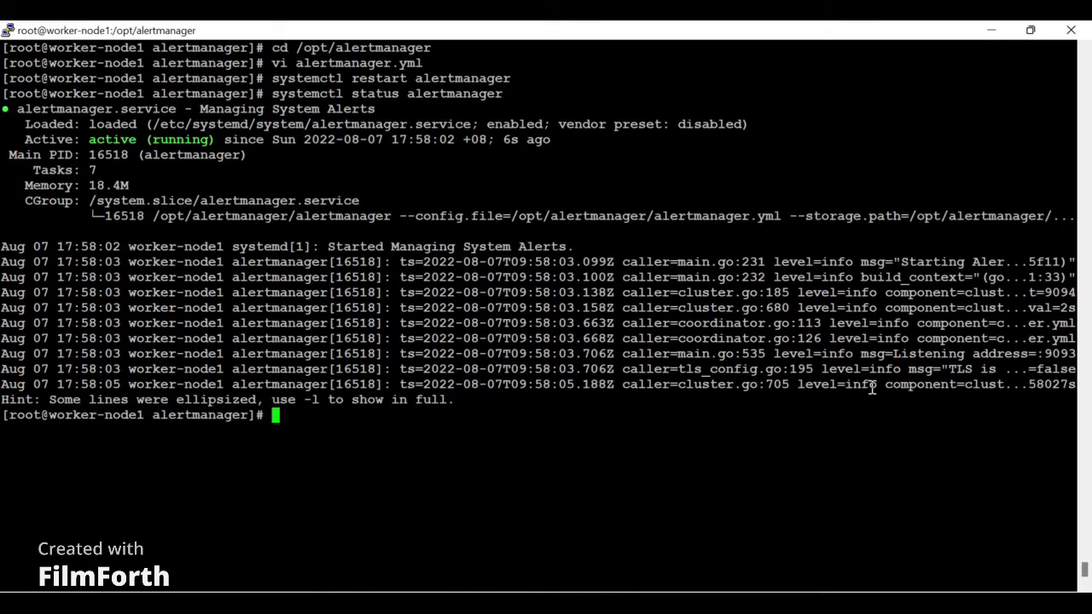
Stop node-exporter, then confirm with 'systemctl status node-exporter' that it is inactive (dead)
type("syste")
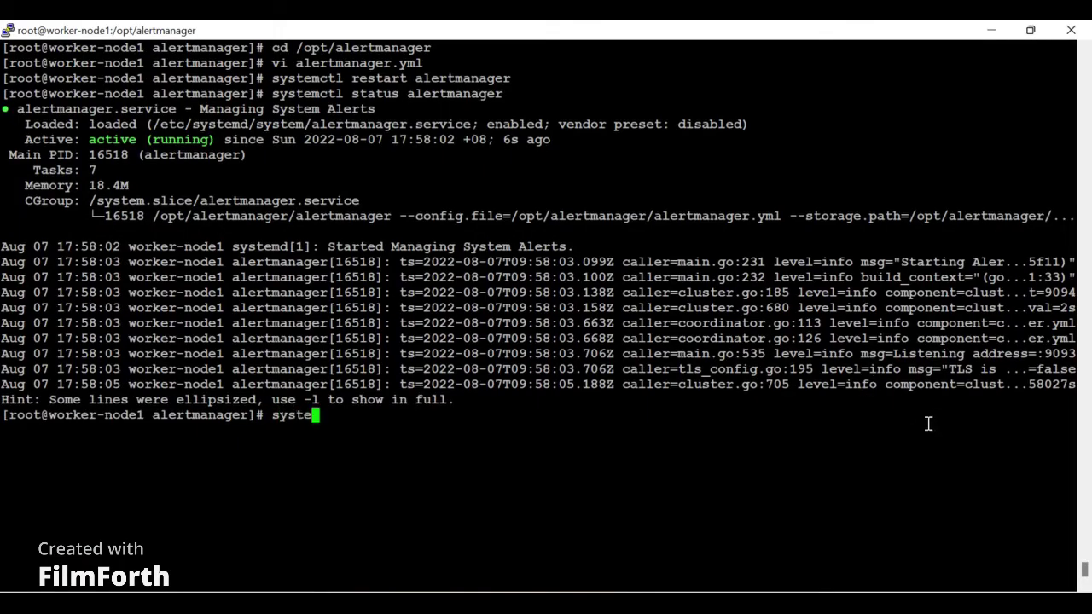
type("mctl stop node-exporter")
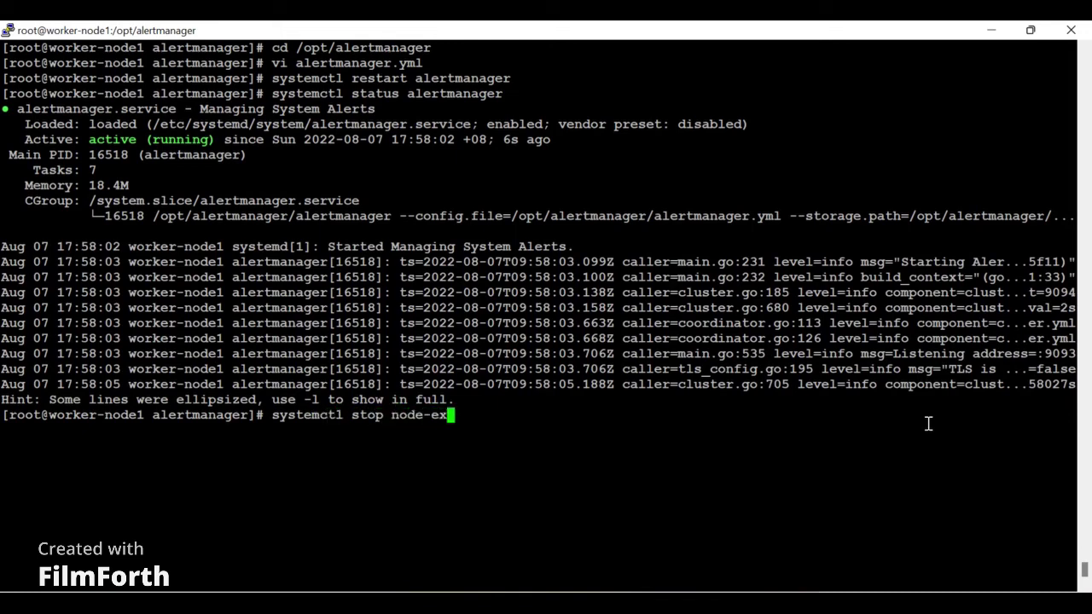
key("Return")
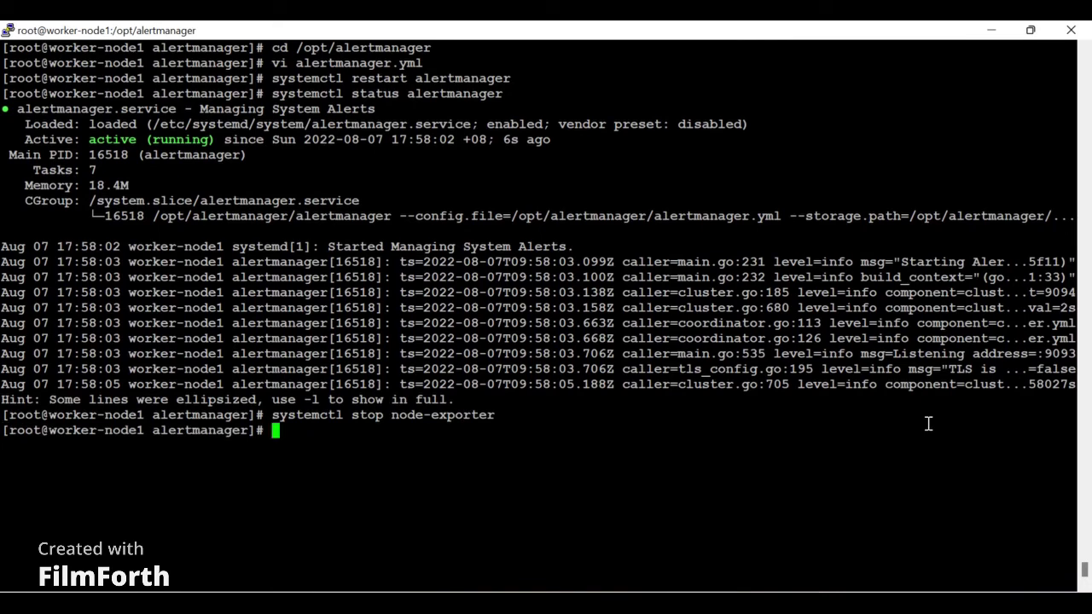
key("Up")
key("Left")
key("Left")
key("Left")
key("Left")
key("Left")
key("Left")
key("Left")
key("Left")
key("Left")
key("Left")
key("Left")
key("Left")
key("Left")
key("Left")
key("BackSpace")
key("BackSpace")
type("atus")
key("Return")
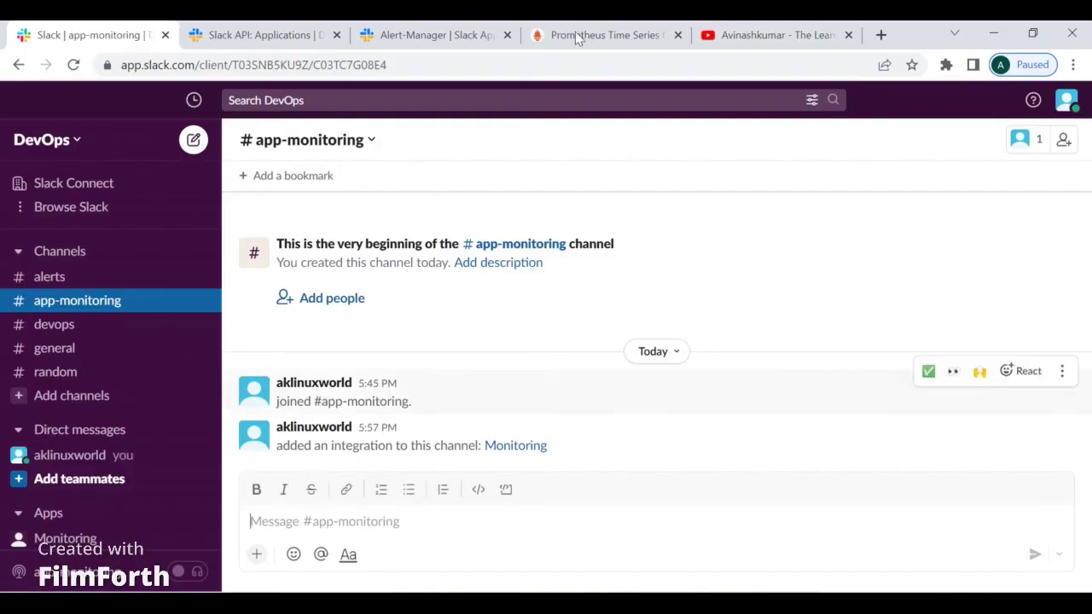
left_click(575, 34)
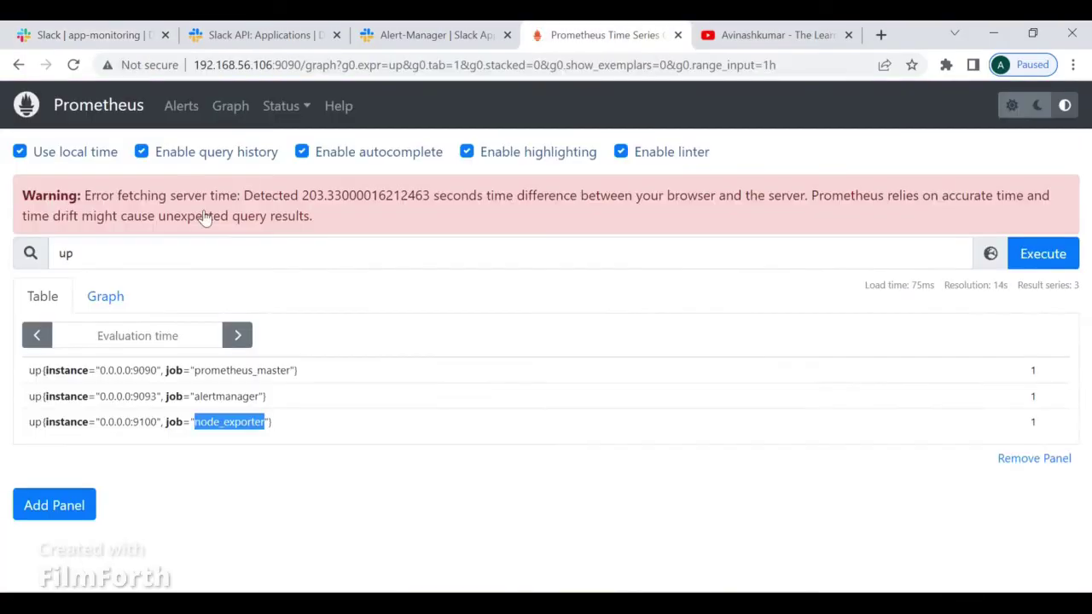
Re-run the 'up' query to confirm node_exporter now reports 0
left_click(1050, 254)
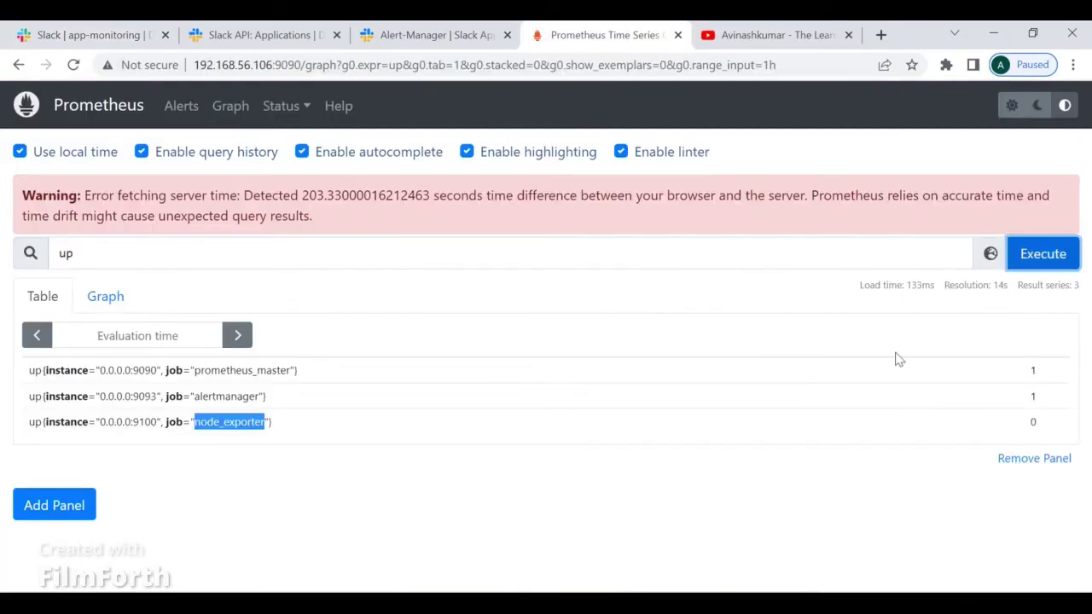
left_click(1033, 424)
double_click(1034, 424)
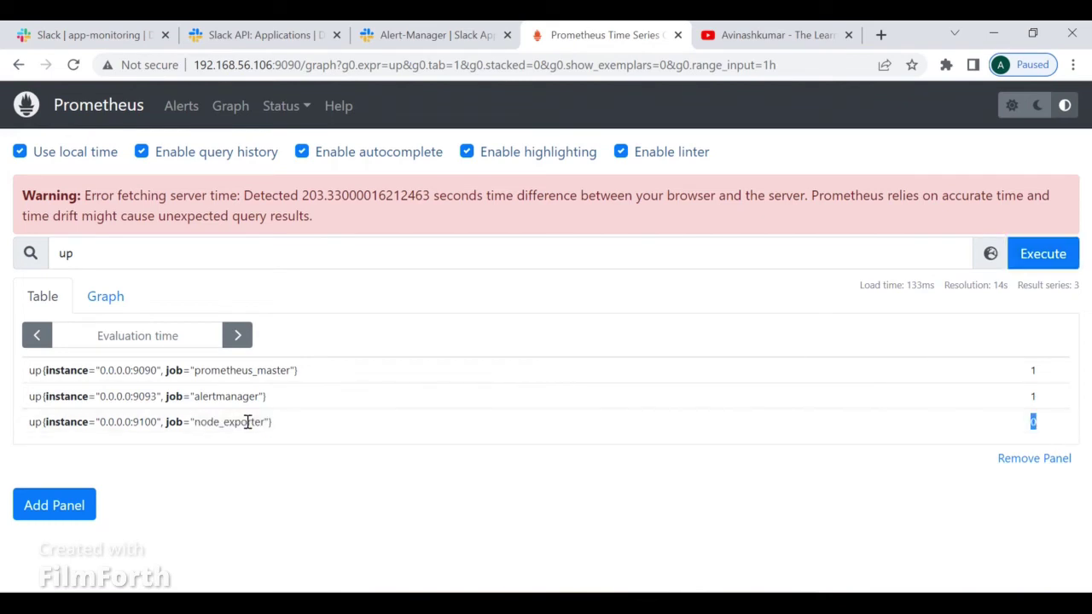
Watch the InstanceDown alert for 0.0.0.0:9100 node_exporter change from PENDING to FIRING
left_click(179, 108)
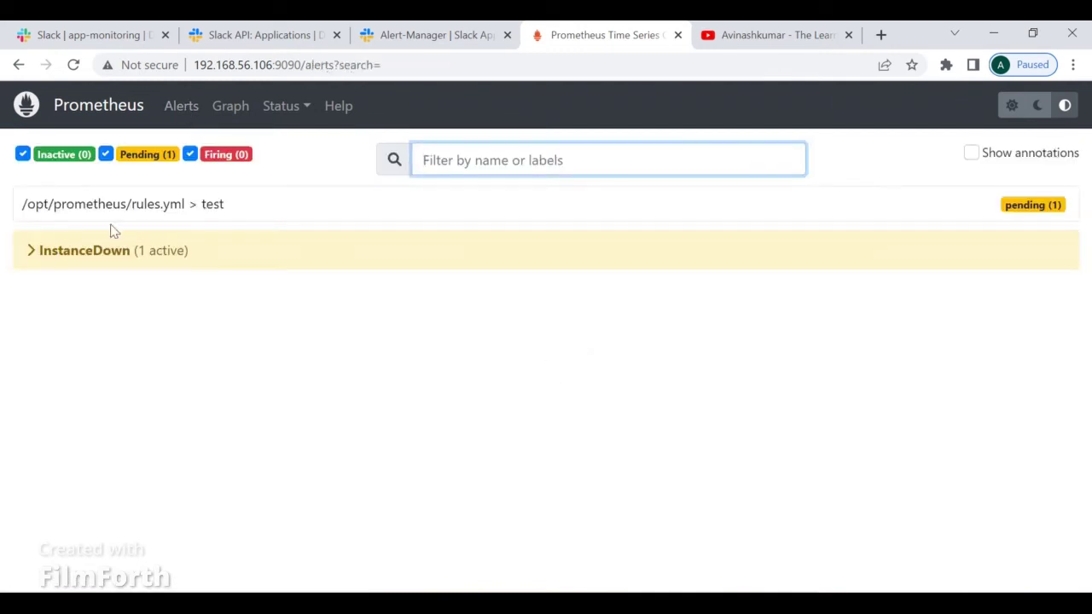
left_click(31, 253)
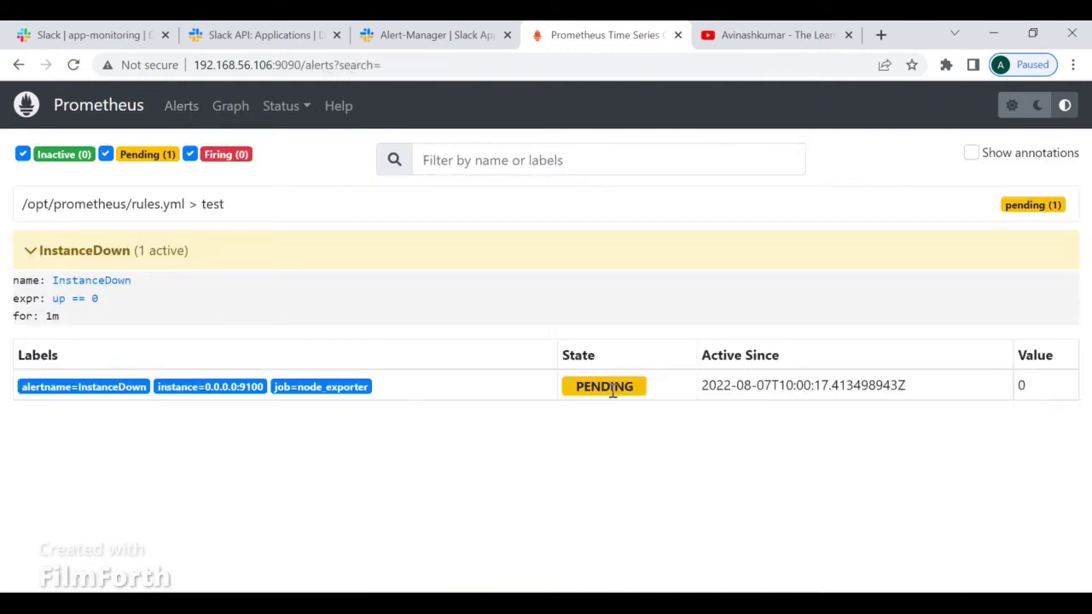
left_click_drag(578, 387, 644, 391)
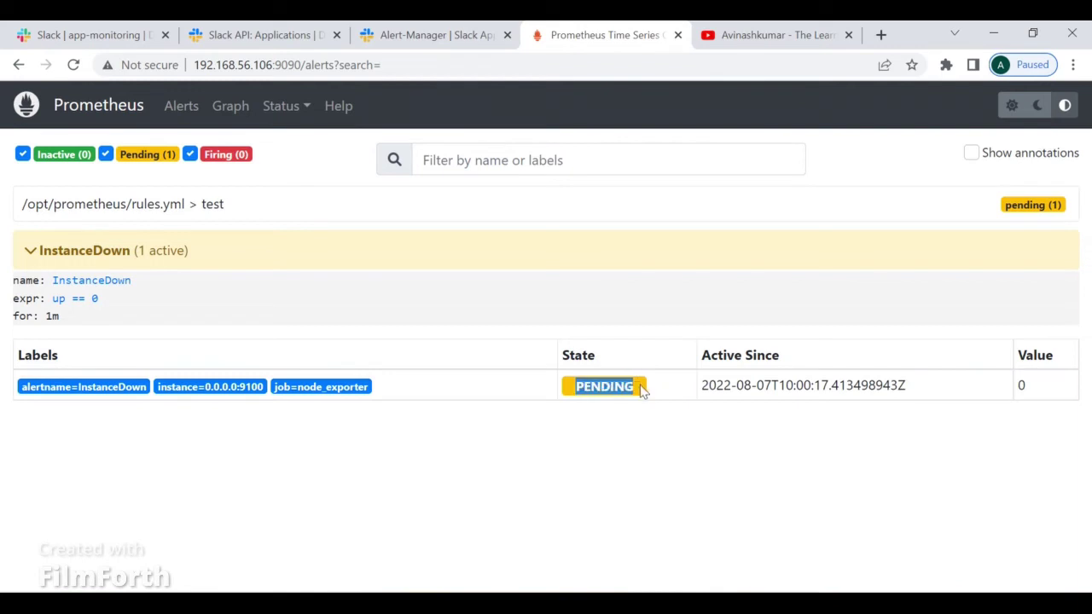
left_click(778, 39)
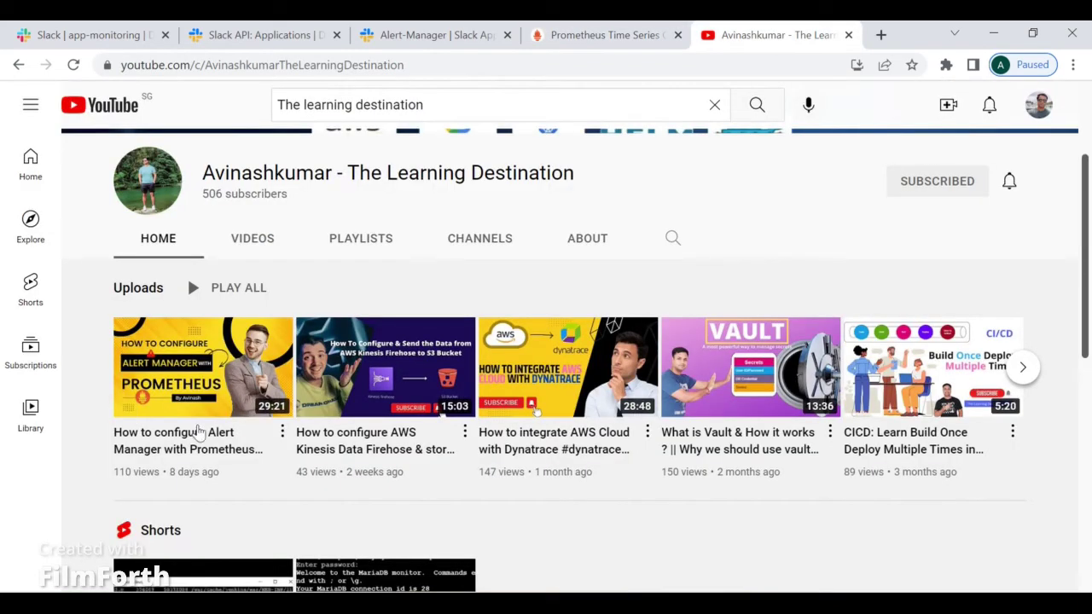
mouse_move(171, 412)
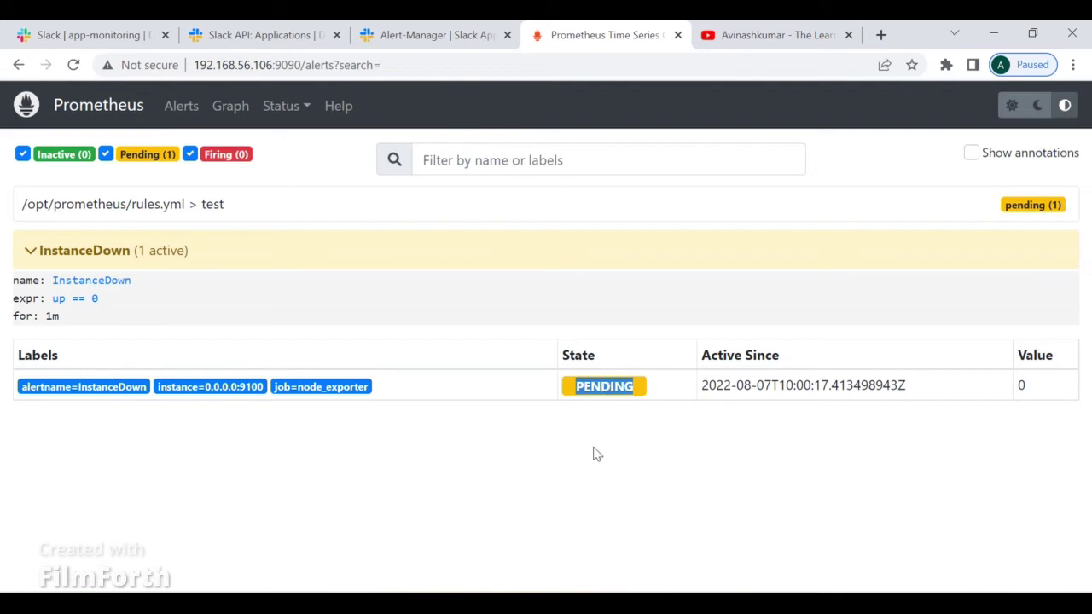
left_click(646, 484)
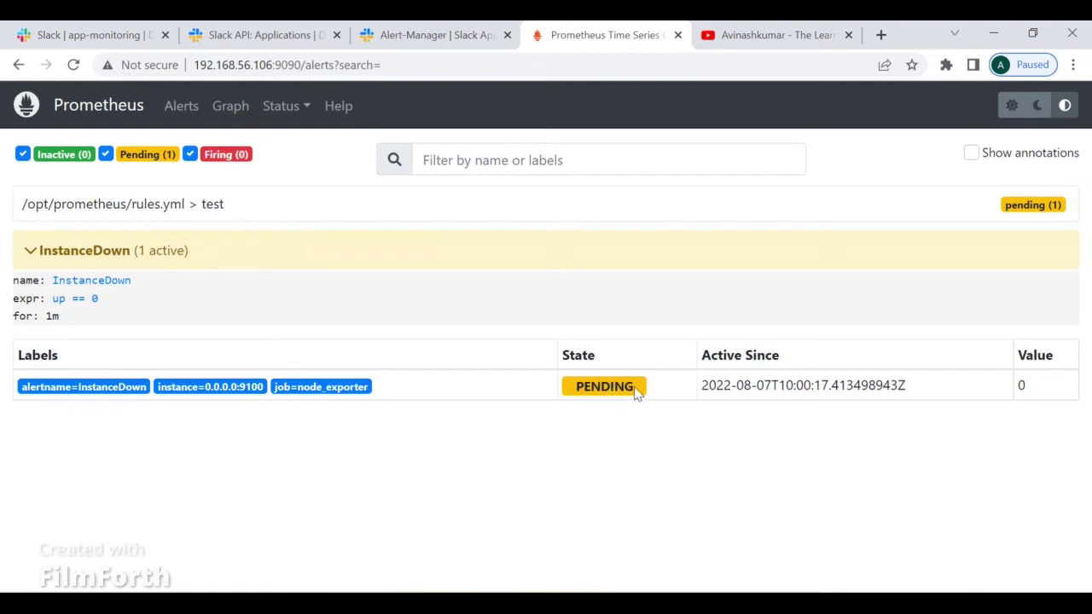
left_click_drag(636, 392, 571, 391)
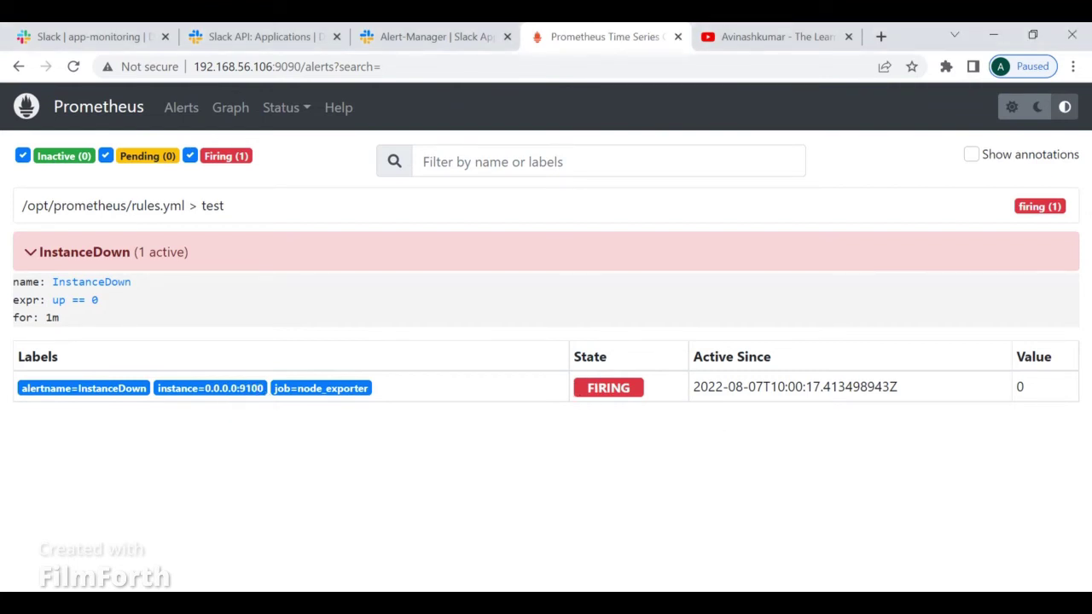
left_click(85, 37)
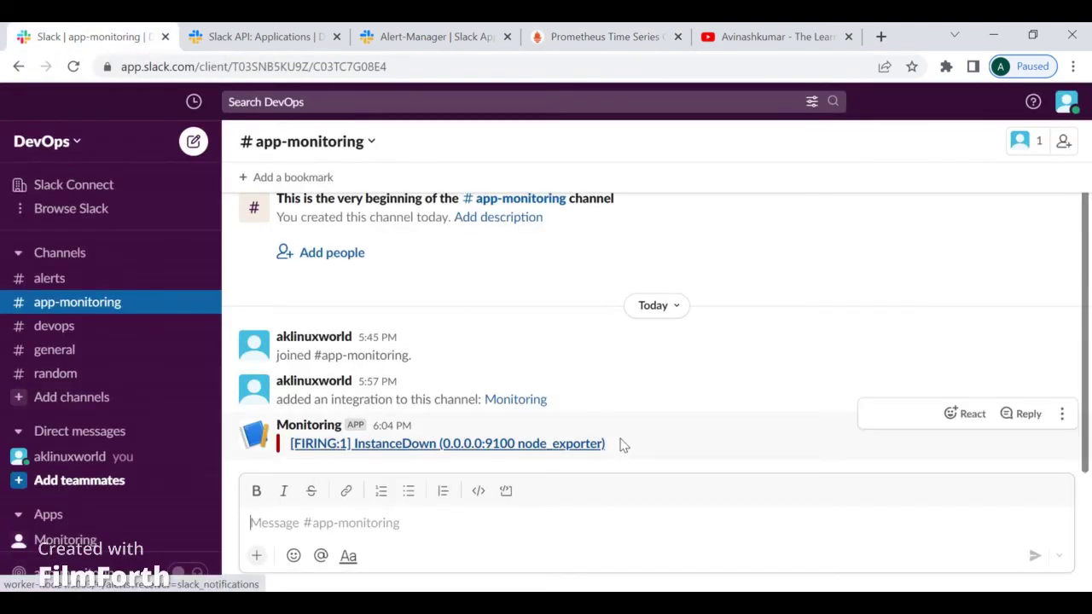
Compare Slack's [FIRING:1] InstanceDown message for 0.0.0.0:9100 node_exporter with Prometheus's Alerts page
left_click_drag(624, 444, 277, 453)
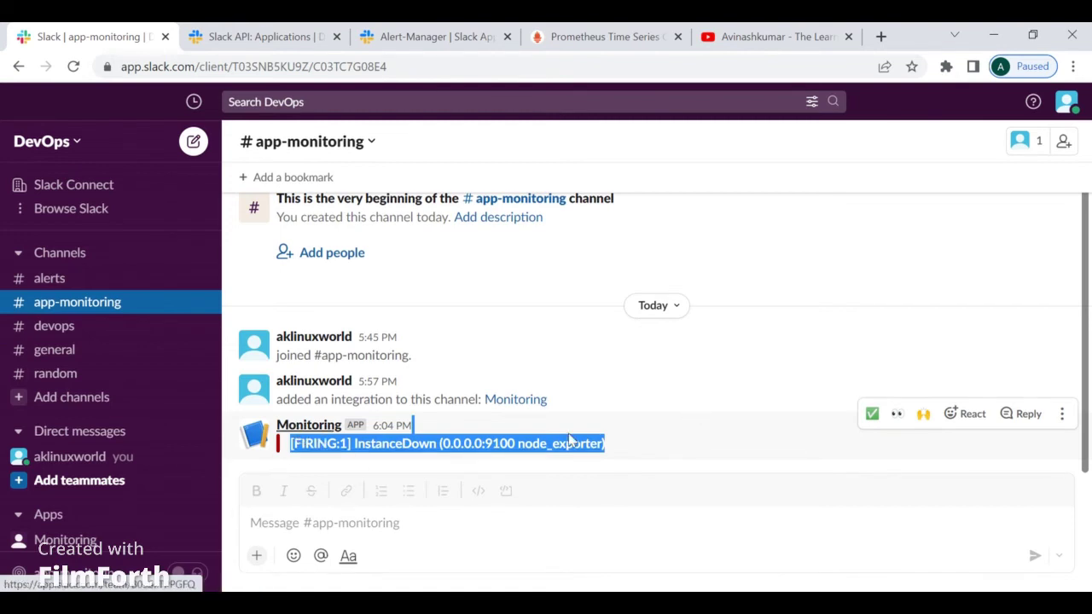
left_click(431, 38)
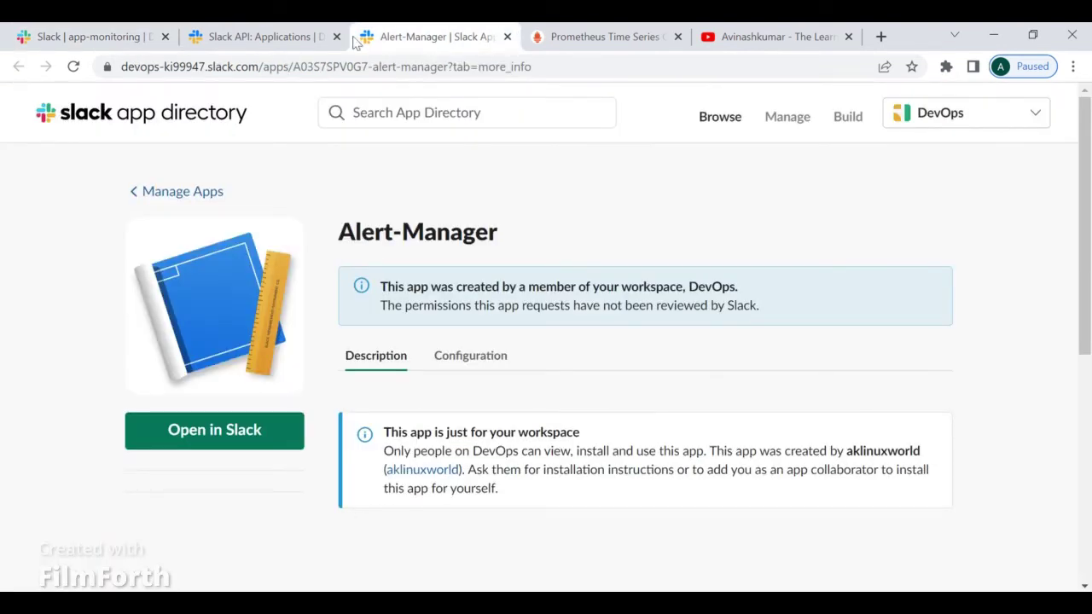
left_click(589, 37)
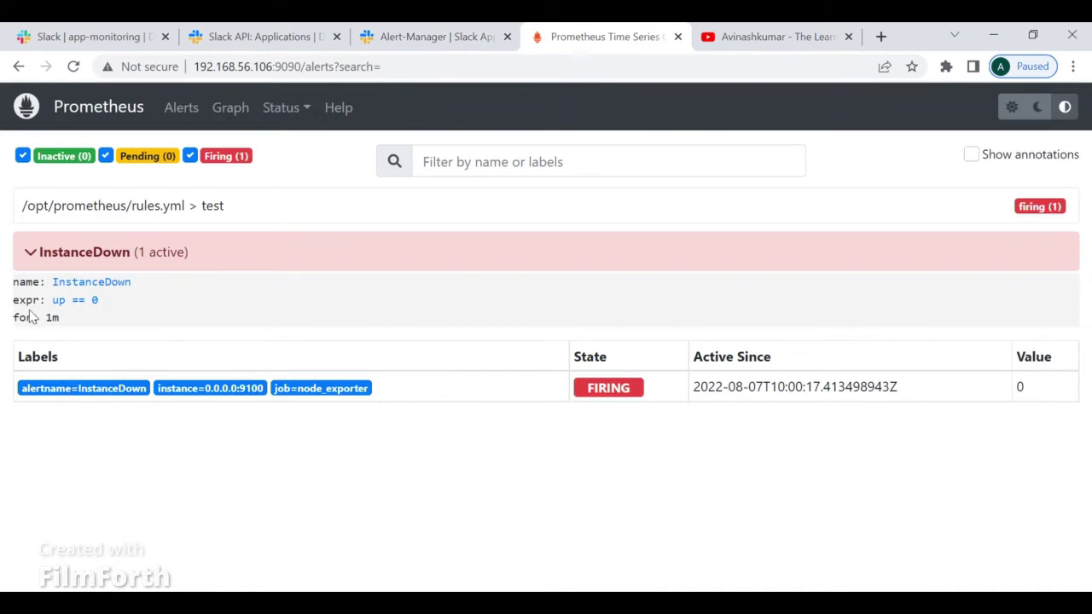
left_click(94, 37)
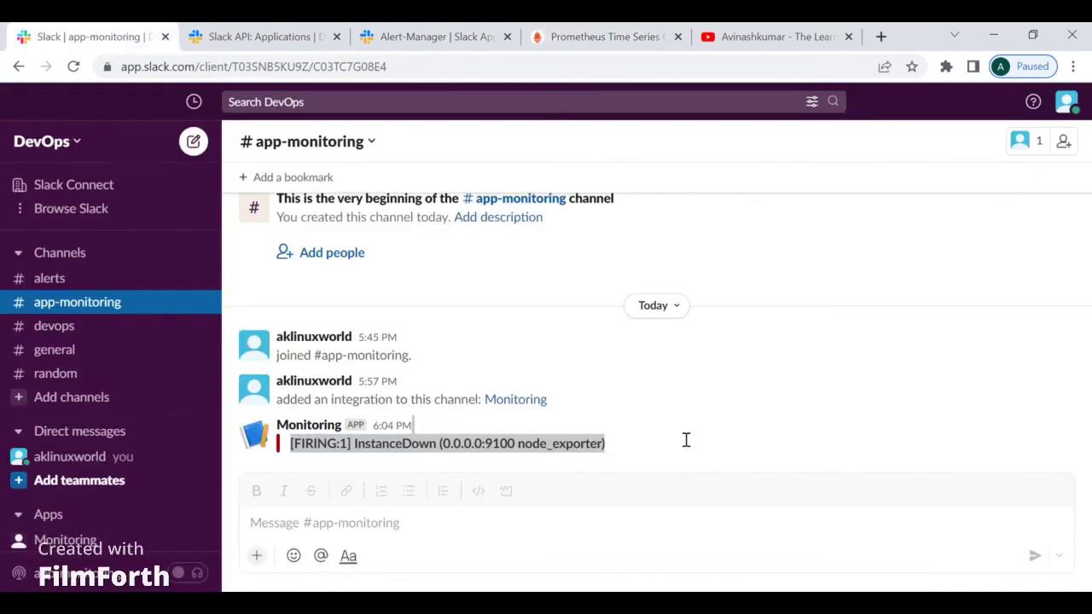
left_click(286, 447)
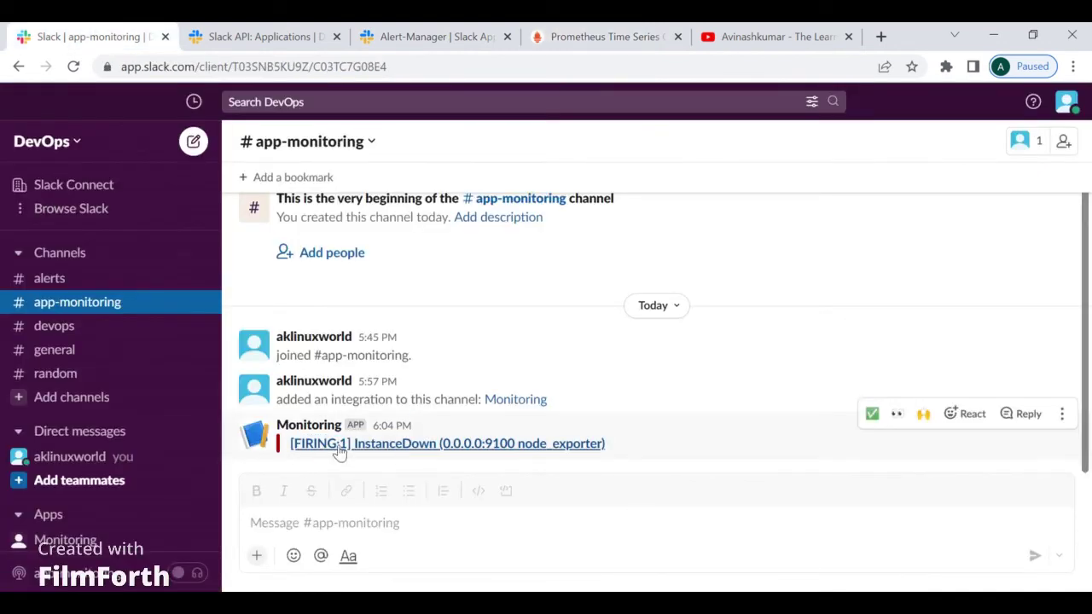